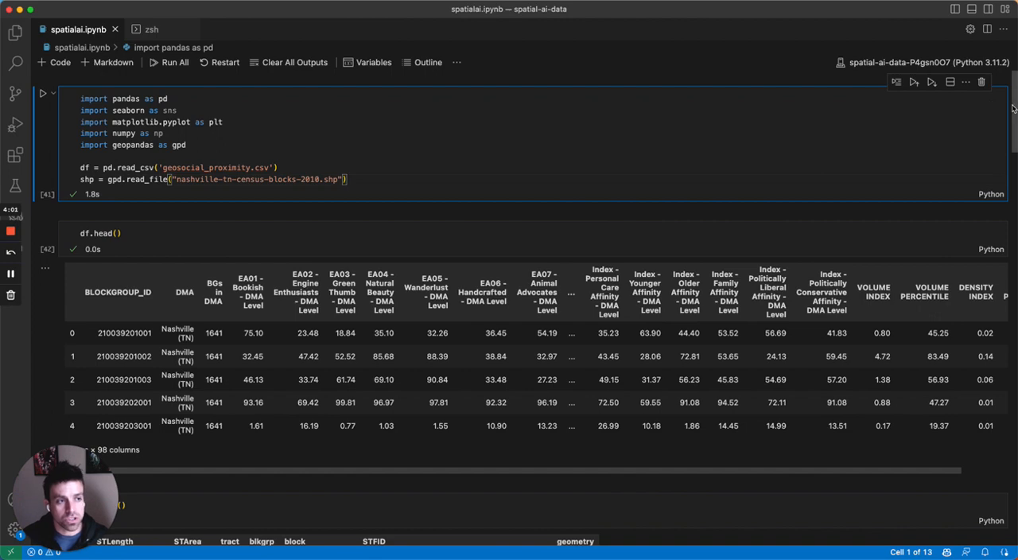
Step: Look at the hipster choropleth map near the end of the notebook, and return to the import cell
{"action": "left_click_drag", "start_coordinate": [1014, 109], "coordinate": [1015, 395]}
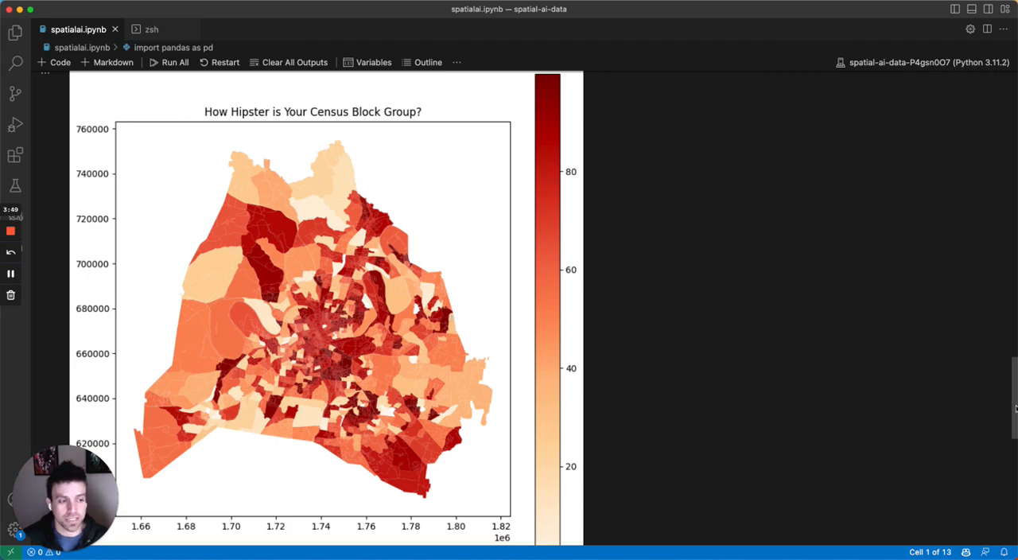
{"action": "scroll", "coordinate": [863, 410], "scroll_direction": "up", "scroll_amount": 5}
{"action": "scroll", "coordinate": [863, 409], "scroll_direction": "up", "scroll_amount": 15}
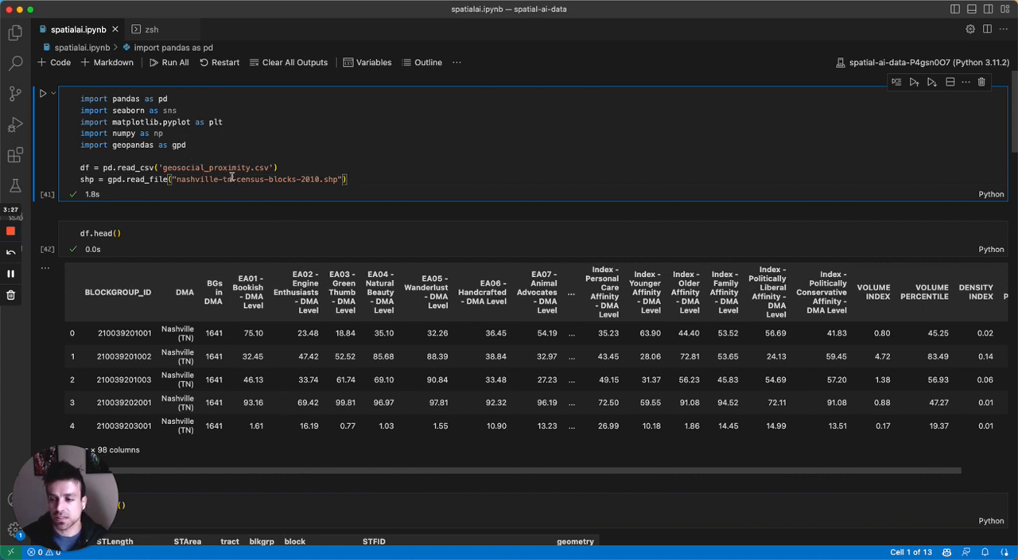
Step: Examine the previews of the geosocial data and census block shapefile, and the code splitting STFID into geographic columns
{"action": "scroll", "coordinate": [202, 231], "scroll_direction": "down", "scroll_amount": 2}
{"action": "scroll", "coordinate": [195, 218], "scroll_direction": "down", "scroll_amount": 1}
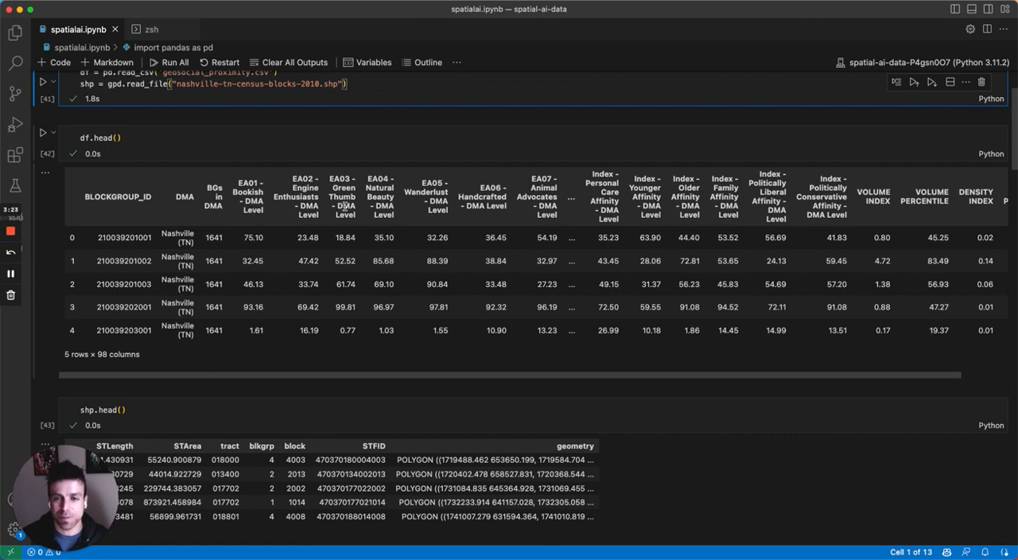
{"action": "scroll", "coordinate": [344, 205], "scroll_direction": "down", "scroll_amount": 5}
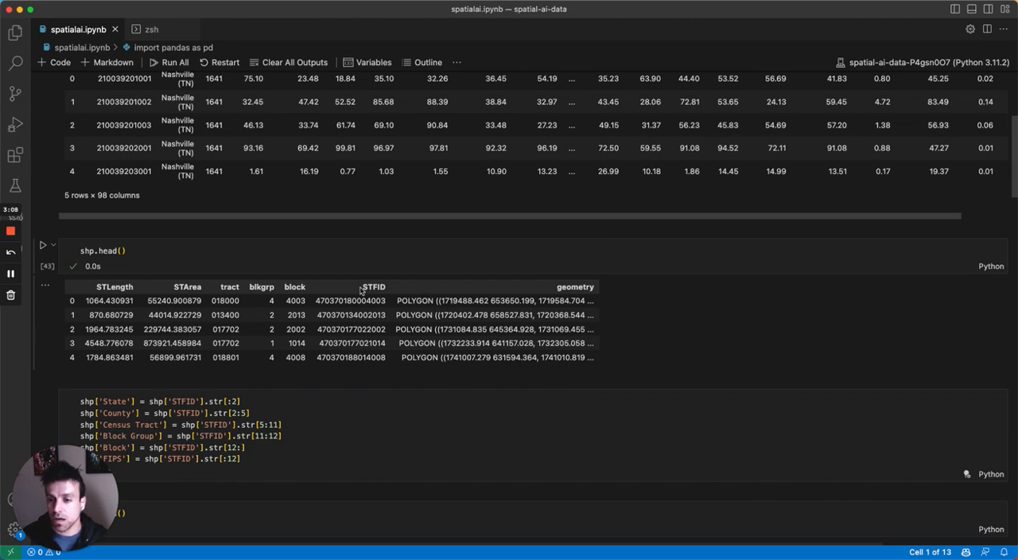
{"action": "scroll", "coordinate": [326, 266], "scroll_direction": "up", "scroll_amount": 3}
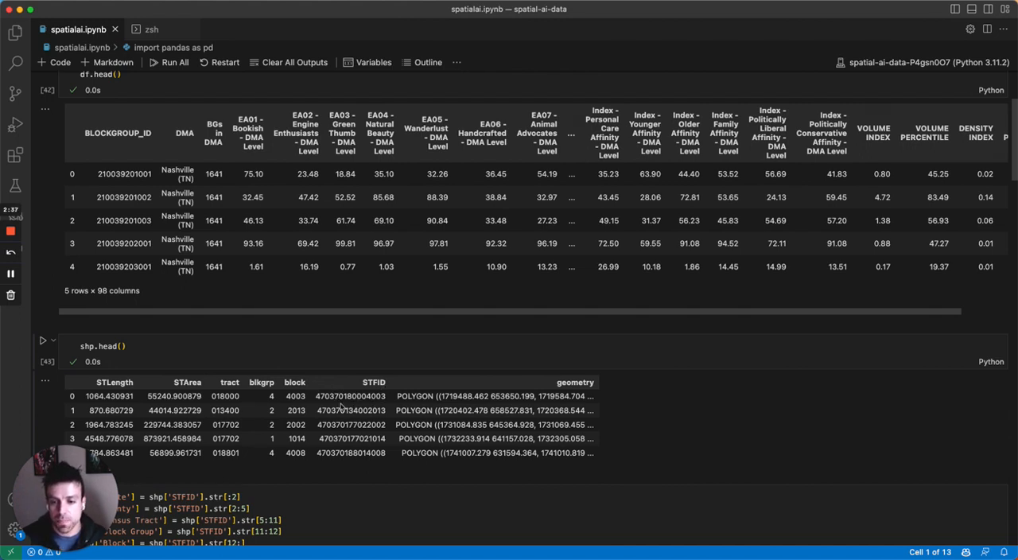
{"action": "scroll", "coordinate": [343, 407], "scroll_direction": "down", "scroll_amount": 3}
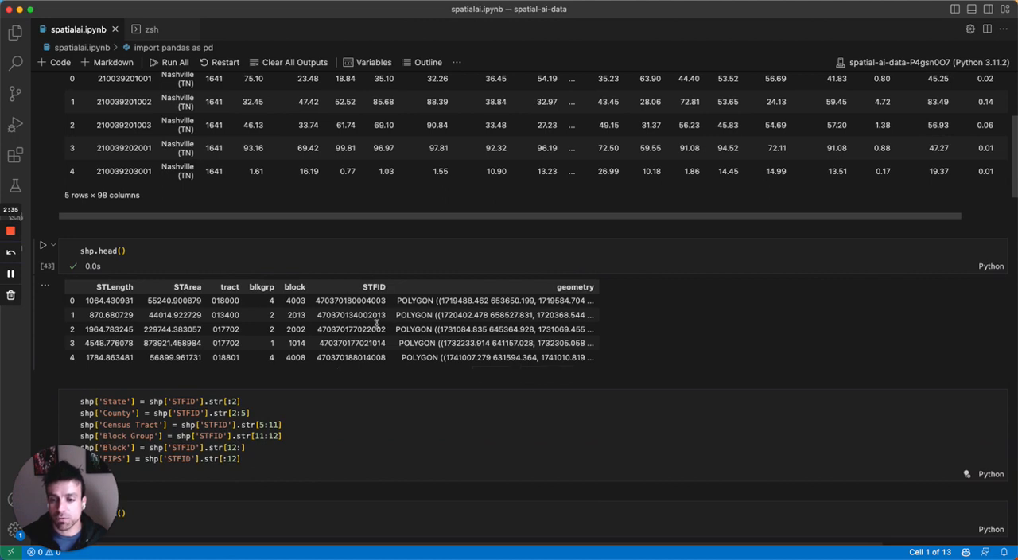
{"action": "key", "text": "shift+Return"}
{"action": "key", "text": "shift+Return"}
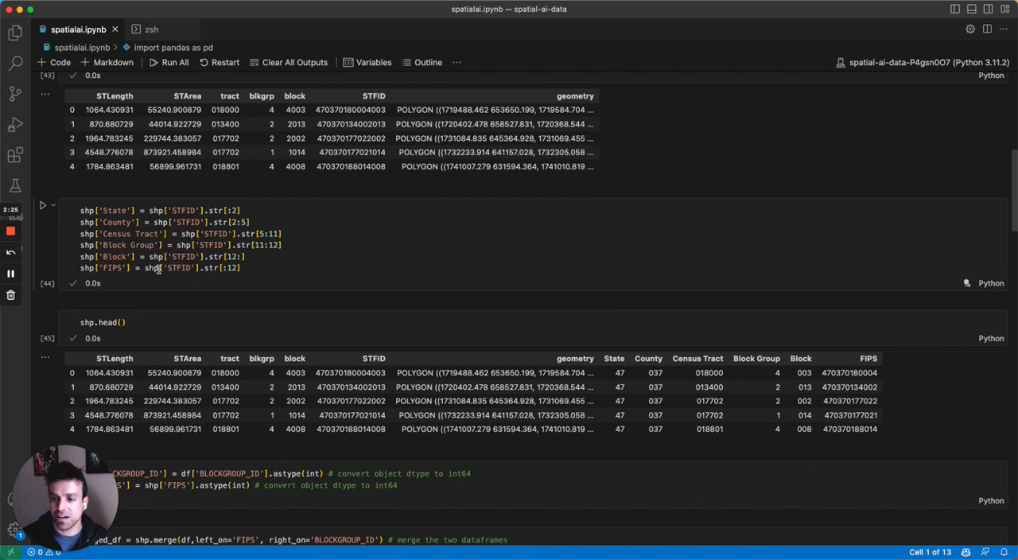
Step: Review the shapefile's derived columns, the integer conversion of BLOCKGROUP_ID and FIPS, and the code merging the two dataframes
{"action": "scroll", "coordinate": [313, 267], "scroll_direction": "down", "scroll_amount": 5}
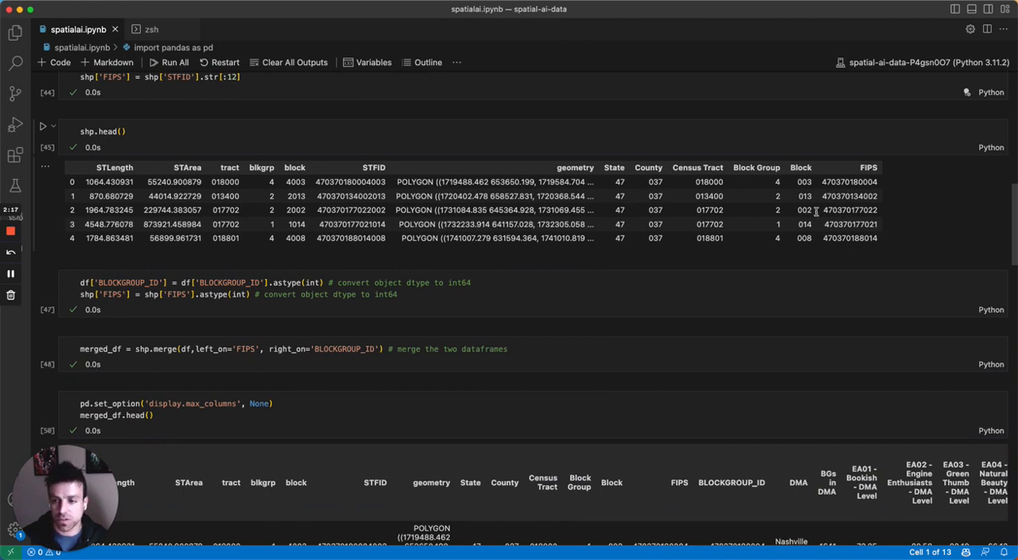
{"action": "scroll", "coordinate": [815, 210], "scroll_direction": "down", "scroll_amount": 3}
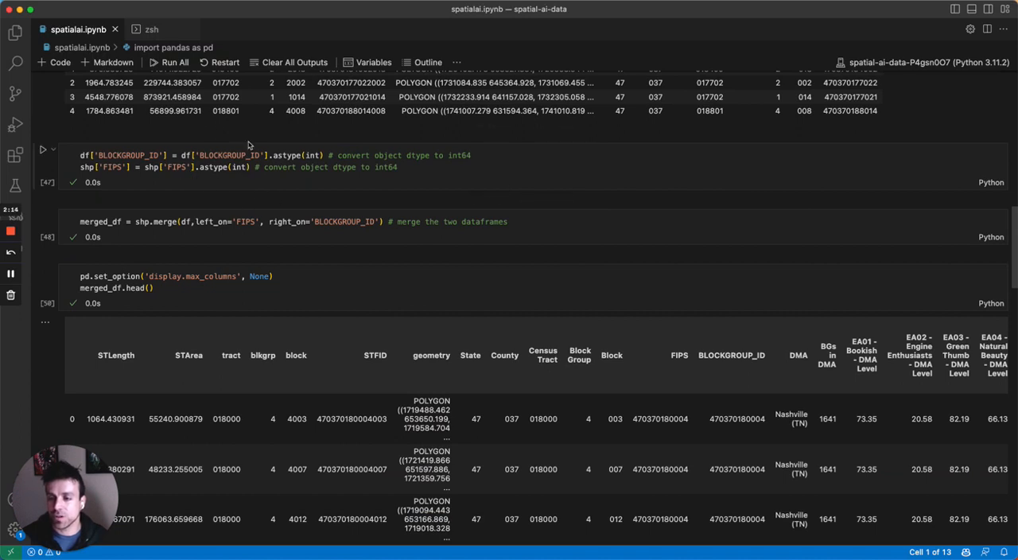
{"action": "mouse_move", "coordinate": [291, 158]}
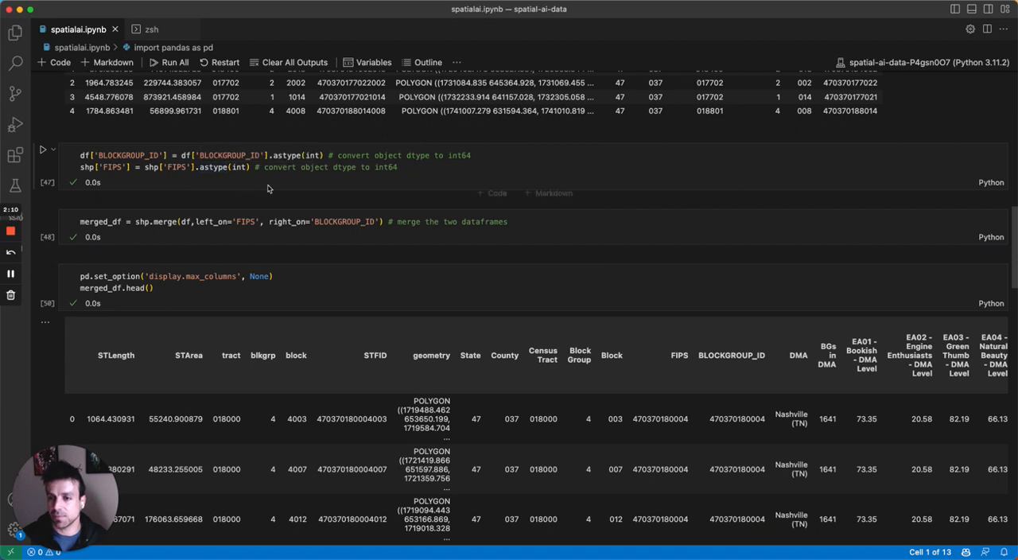
{"action": "scroll", "coordinate": [268, 188], "scroll_direction": "down", "scroll_amount": 3}
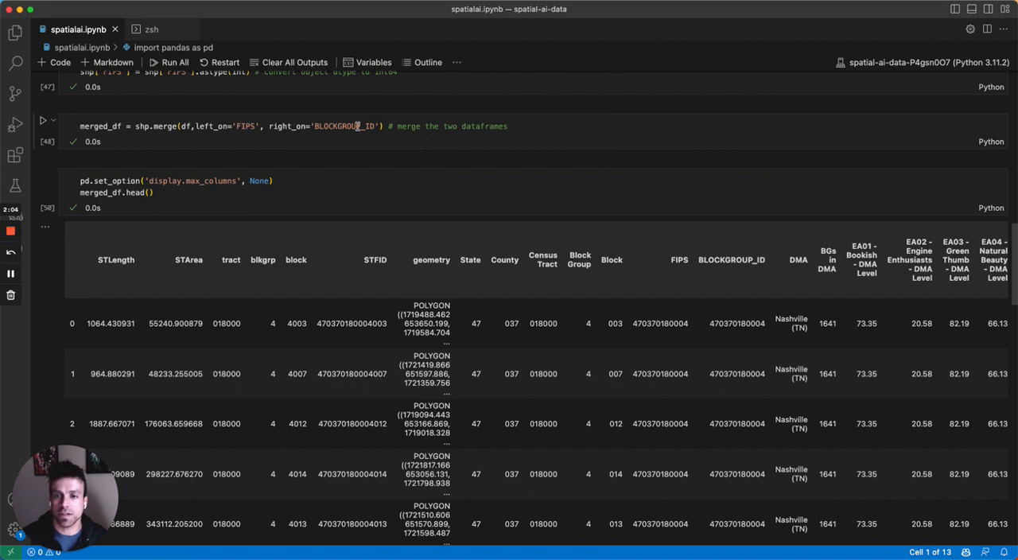
{"action": "scroll", "coordinate": [369, 146], "scroll_direction": "down", "scroll_amount": 2}
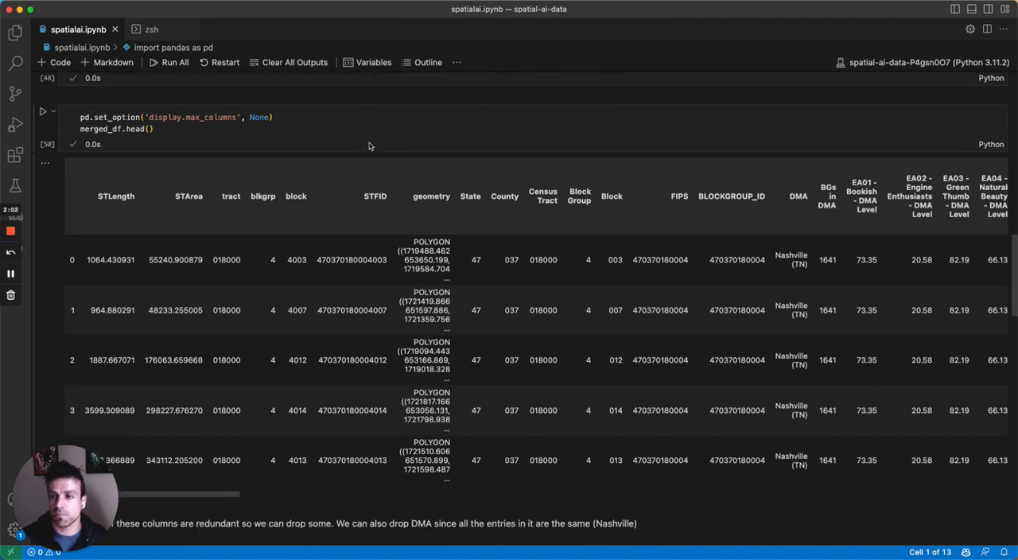
Step: Review the merged dataframe preview, the code dropping redundant columns, and the type check on gdf
{"action": "scroll", "coordinate": [369, 146], "scroll_direction": "down", "scroll_amount": 3}
{"action": "scroll", "coordinate": [369, 145], "scroll_direction": "up", "scroll_amount": 3}
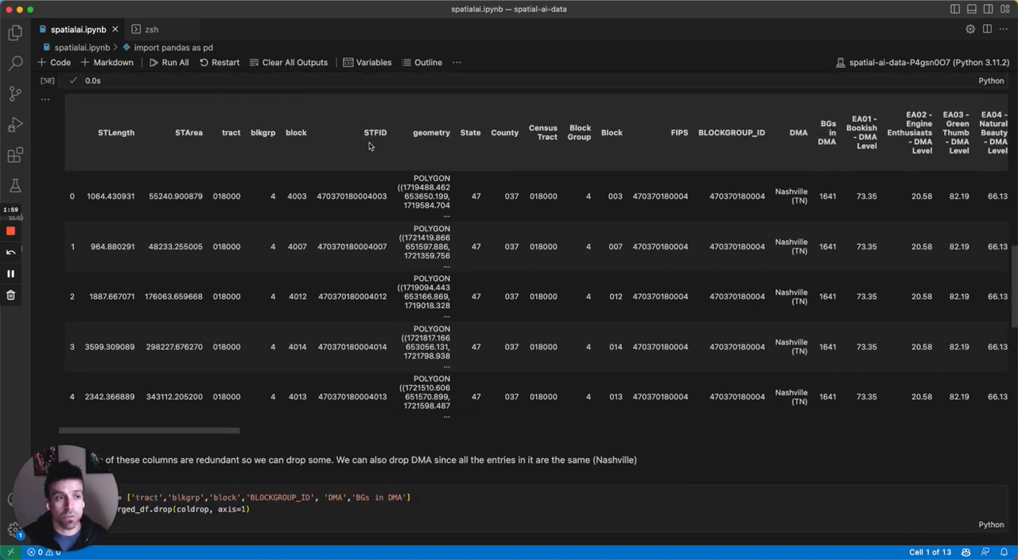
{"action": "scroll", "coordinate": [369, 145], "scroll_direction": "down", "scroll_amount": 3}
{"action": "scroll", "coordinate": [322, 159], "scroll_direction": "up", "scroll_amount": 2}
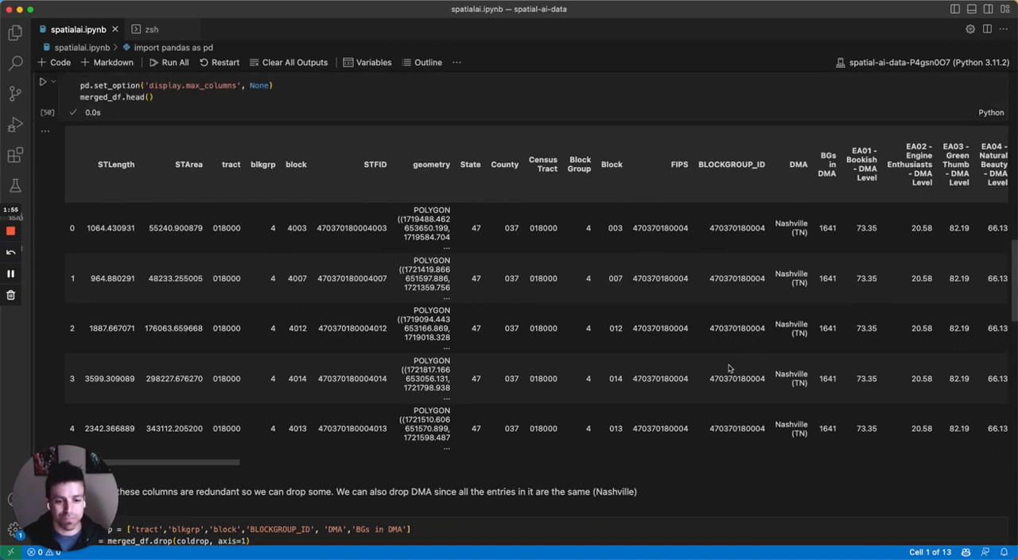
{"action": "scroll", "coordinate": [783, 318], "scroll_direction": "down", "scroll_amount": 12}
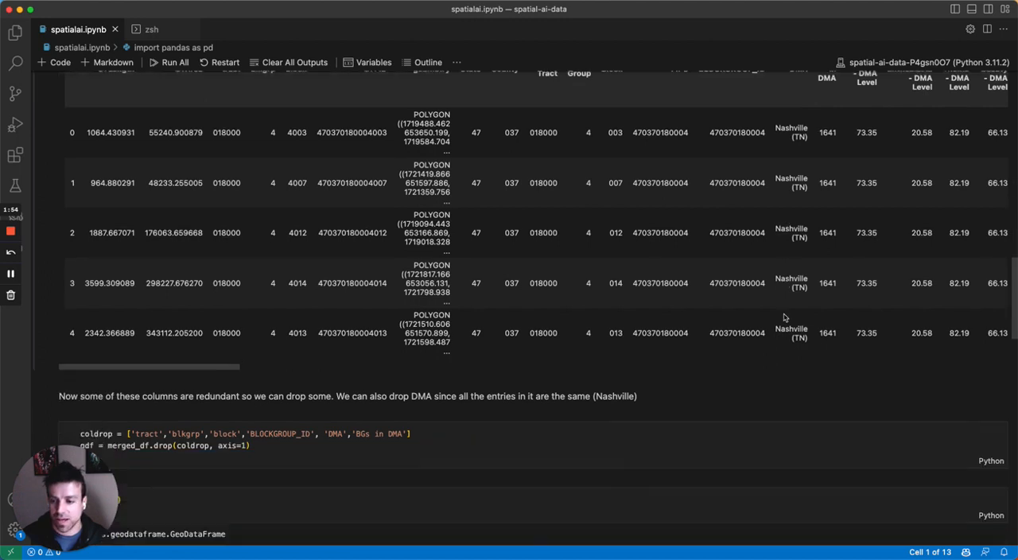
{"action": "scroll", "coordinate": [784, 318], "scroll_direction": "down", "scroll_amount": 1}
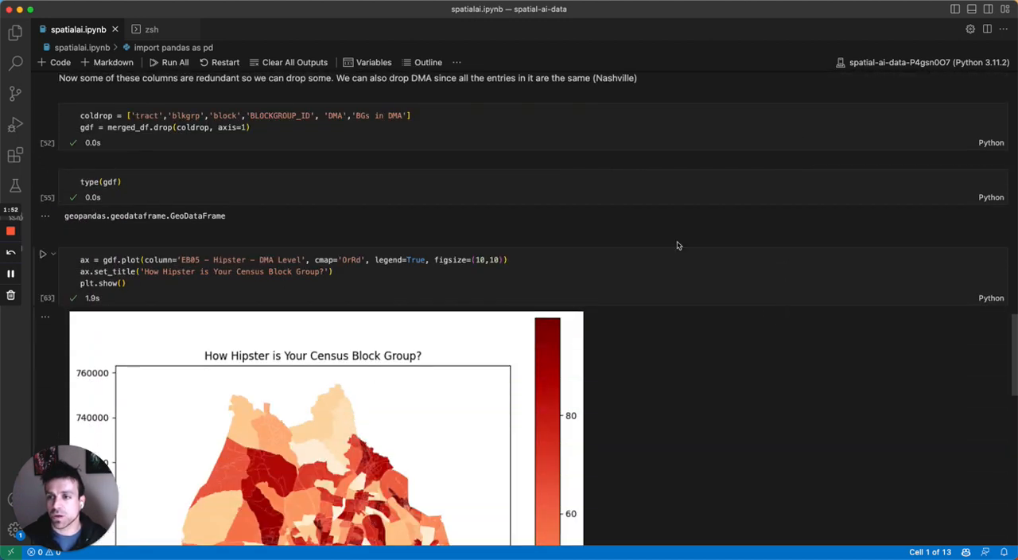
{"action": "scroll", "coordinate": [307, 124], "scroll_direction": "down", "scroll_amount": 2}
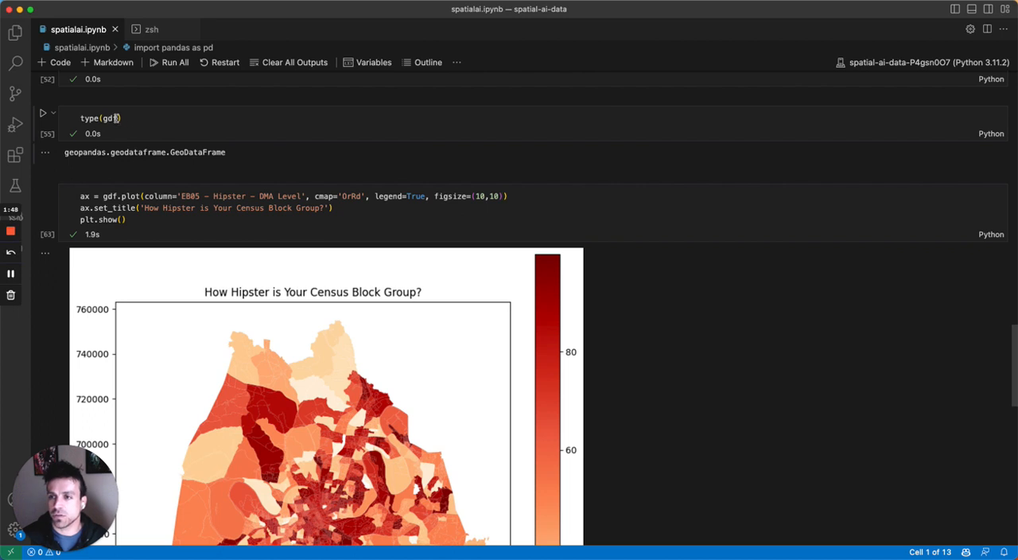
{"action": "scroll", "coordinate": [117, 120], "scroll_direction": "up", "scroll_amount": 8}
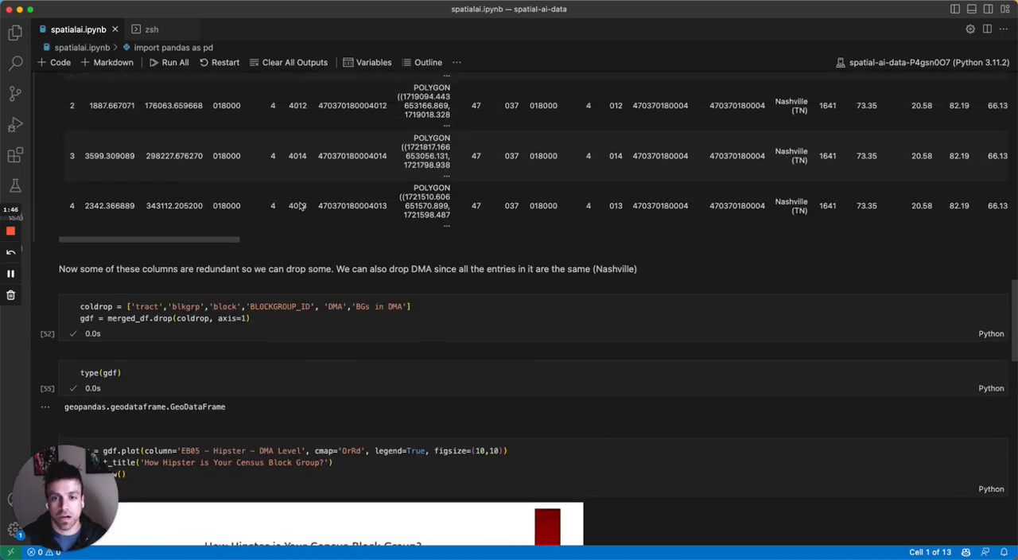
{"action": "scroll", "coordinate": [301, 206], "scroll_direction": "up", "scroll_amount": 7}
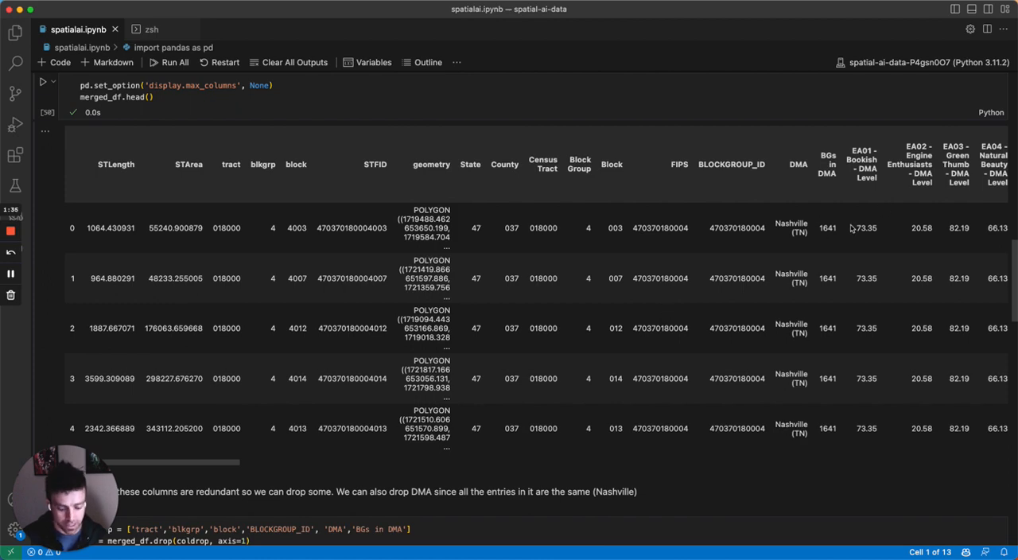
Step: Look through the DMA-level segment columns across the merged dataframe preview, and return to its first column
{"action": "scroll", "coordinate": [851, 228], "scroll_direction": "right", "scroll_amount": 10}
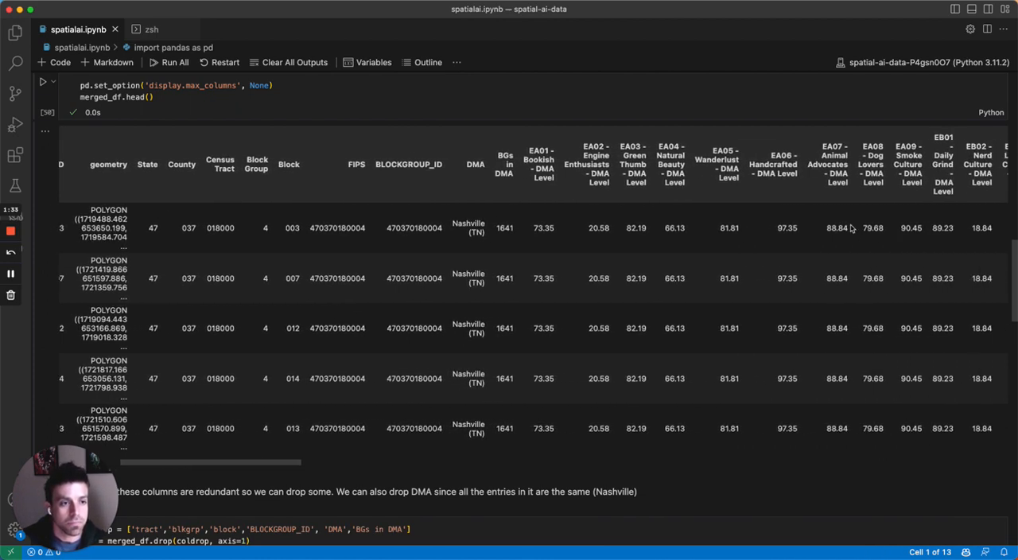
{"action": "scroll", "coordinate": [851, 228], "scroll_direction": "right", "scroll_amount": 10}
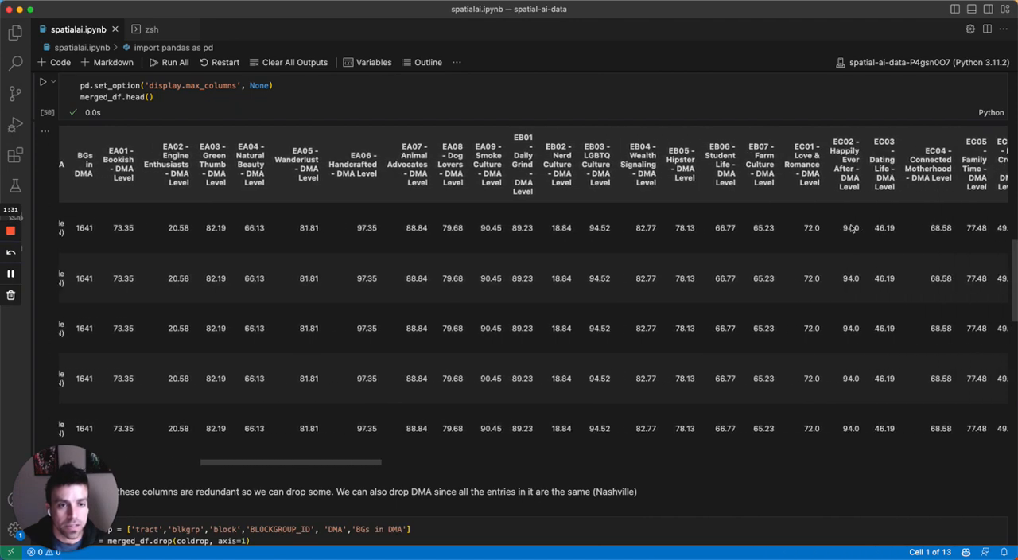
{"action": "scroll", "coordinate": [851, 228], "scroll_direction": "right", "scroll_amount": 3}
{"action": "scroll", "coordinate": [852, 228], "scroll_direction": "right", "scroll_amount": 1}
{"action": "scroll", "coordinate": [852, 228], "scroll_direction": "up", "scroll_amount": 1}
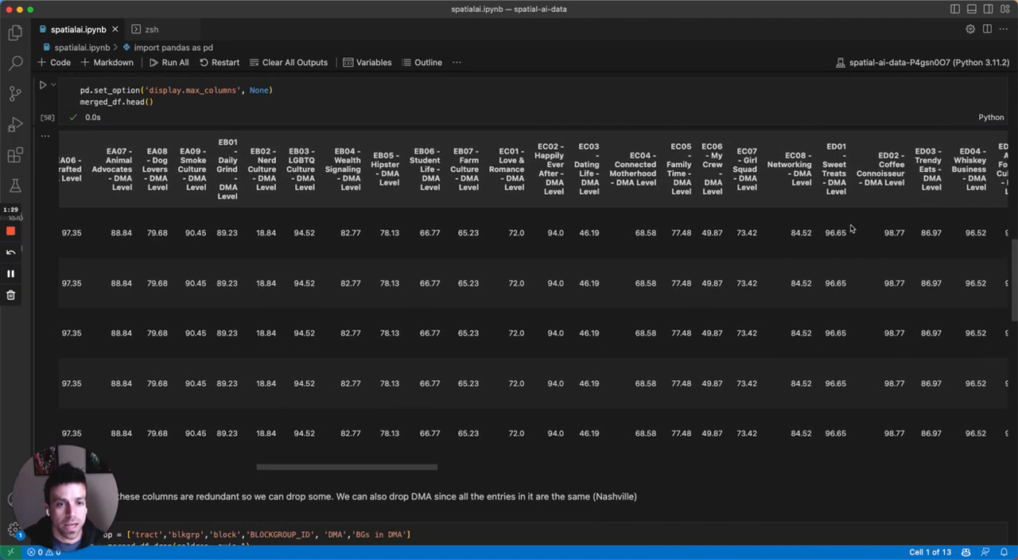
{"action": "scroll", "coordinate": [678, 220], "scroll_direction": "left", "scroll_amount": 10}
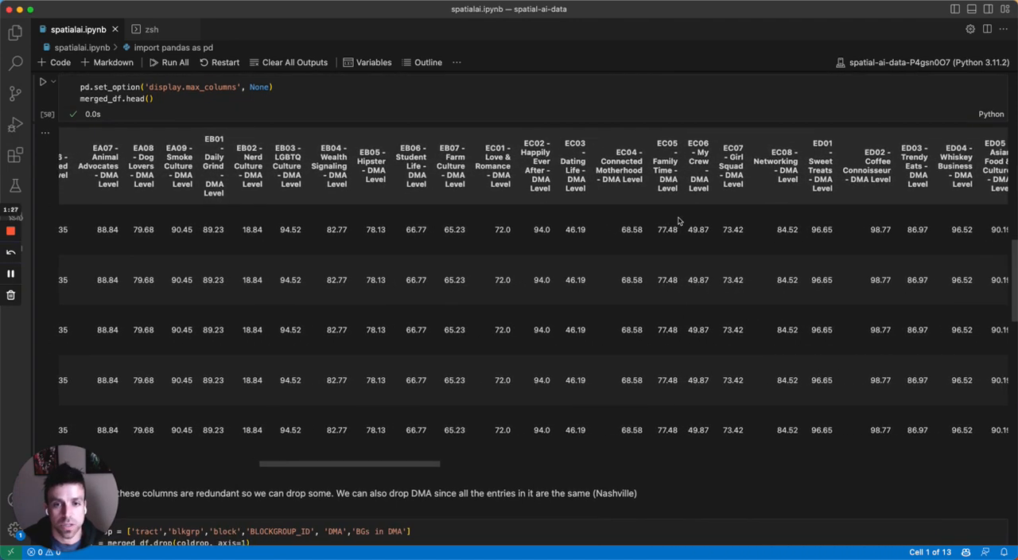
{"action": "scroll", "coordinate": [679, 221], "scroll_direction": "left", "scroll_amount": 4}
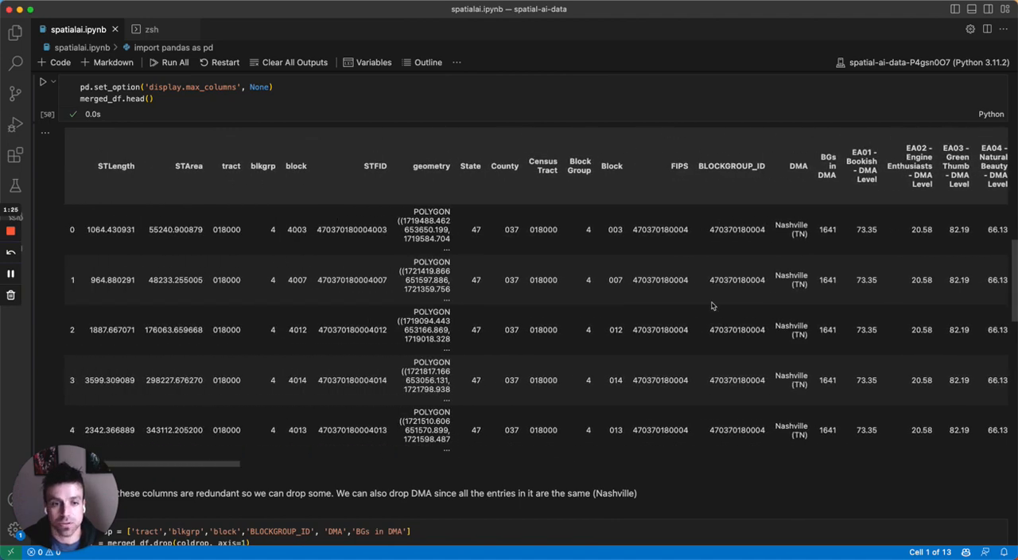
Step: Examine the gdf.plot code for the 'EB05 - Hipster - DMA Level' column and the full census block group map
{"action": "scroll", "coordinate": [712, 305], "scroll_direction": "down", "scroll_amount": 10}
{"action": "scroll", "coordinate": [712, 305], "scroll_direction": "down", "scroll_amount": 5}
{"action": "scroll", "coordinate": [711, 302], "scroll_direction": "up", "scroll_amount": 2}
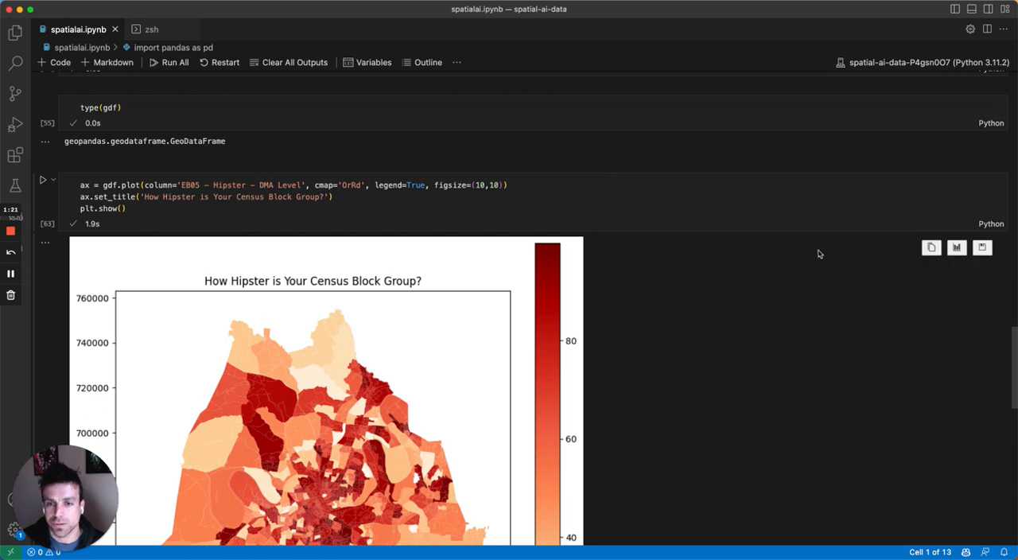
{"action": "scroll", "coordinate": [707, 355], "scroll_direction": "down", "scroll_amount": 3}
{"action": "scroll", "coordinate": [706, 355], "scroll_direction": "down", "scroll_amount": 1}
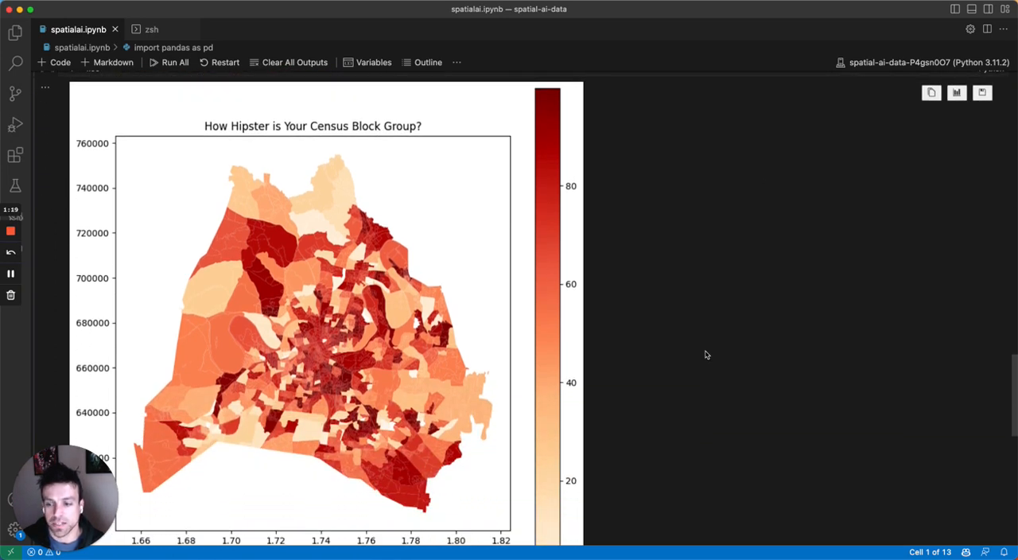
{"action": "scroll", "coordinate": [706, 354], "scroll_direction": "down", "scroll_amount": 1}
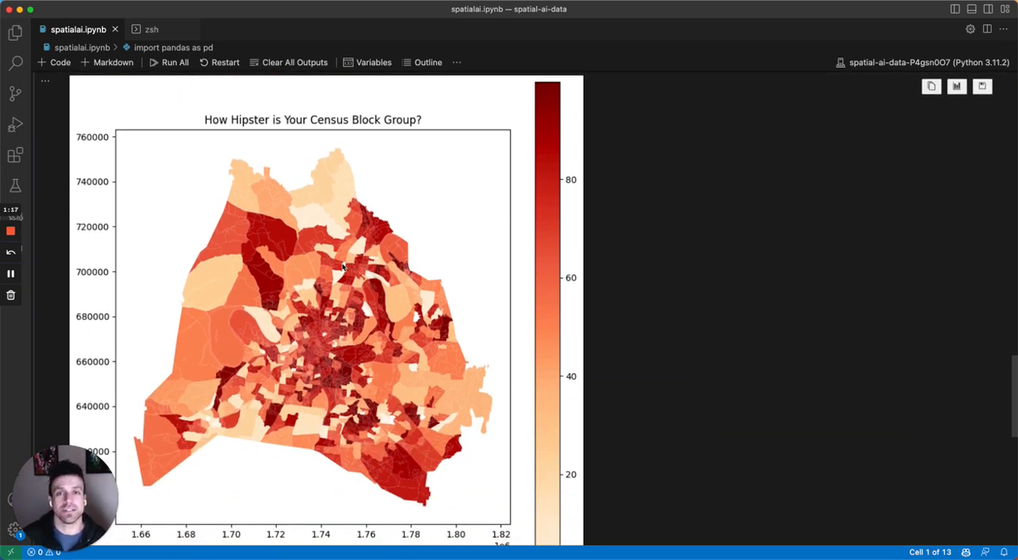